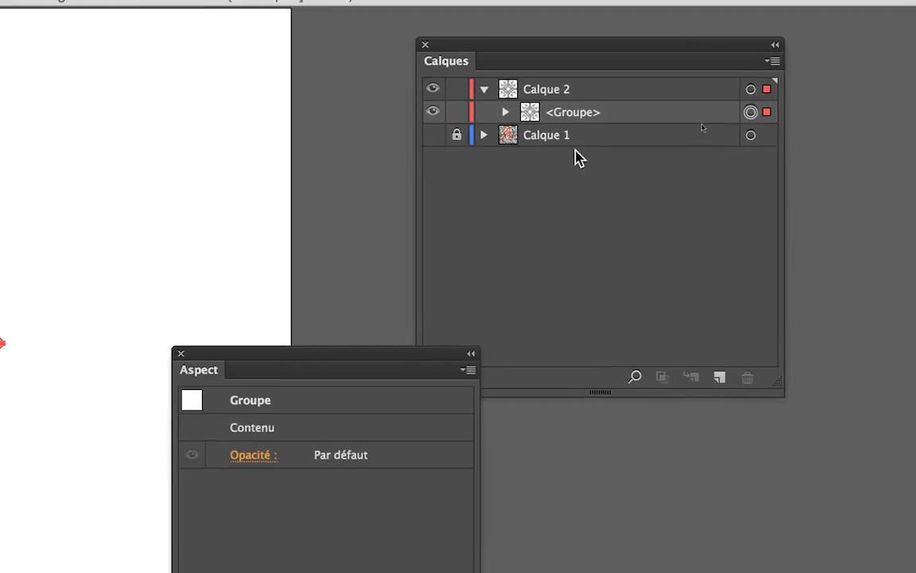
Detach the Direct Selection tool group as a floating panel and activate the Group Selection tool (Sélection directe progressive).
left_click_drag(560, 113, 182, 126)
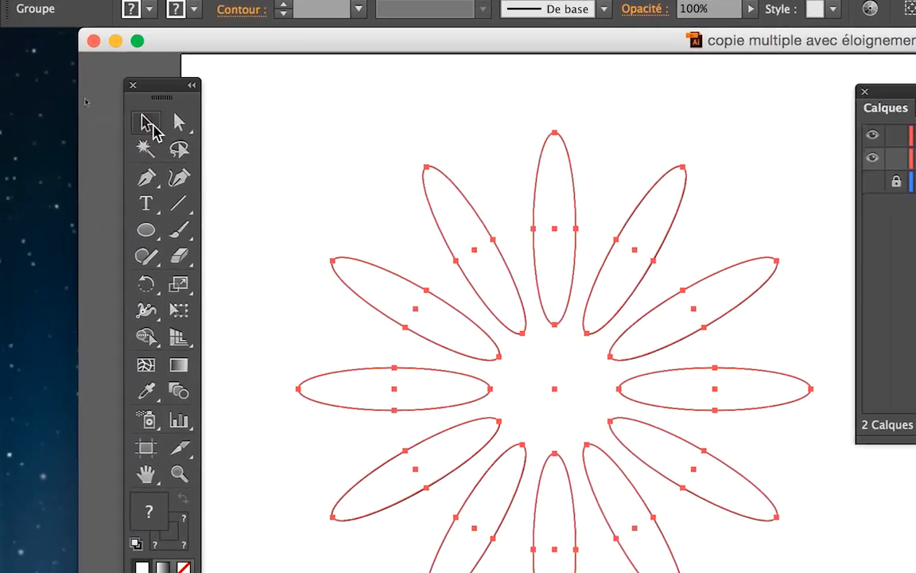
left_click(181, 124)
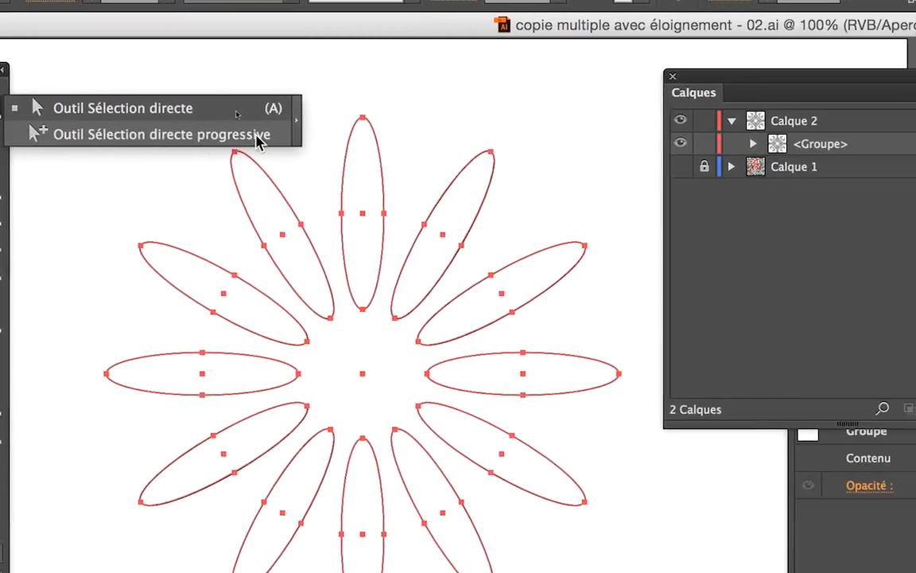
left_click(271, 134)
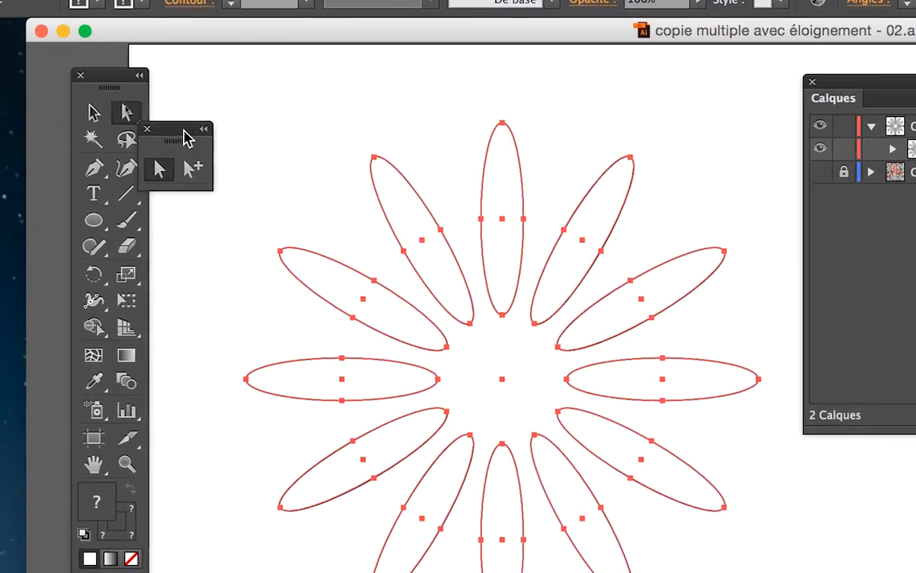
left_click_drag(18, 126, 112, 68)
left_click(229, 132)
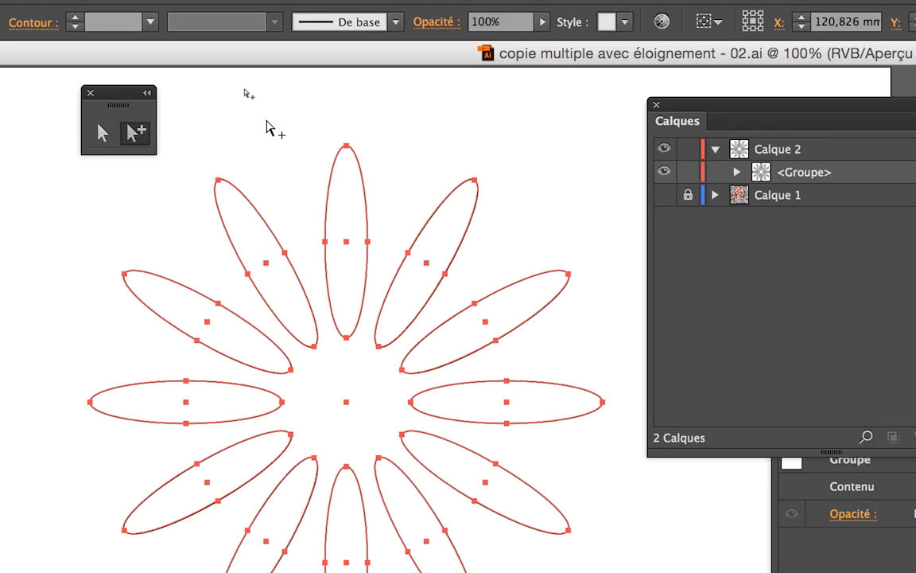
Deselect the flower group and select individual ellipses one at a time, ending on the petal just clockwise of the upper vertical one.
left_click(345, 120)
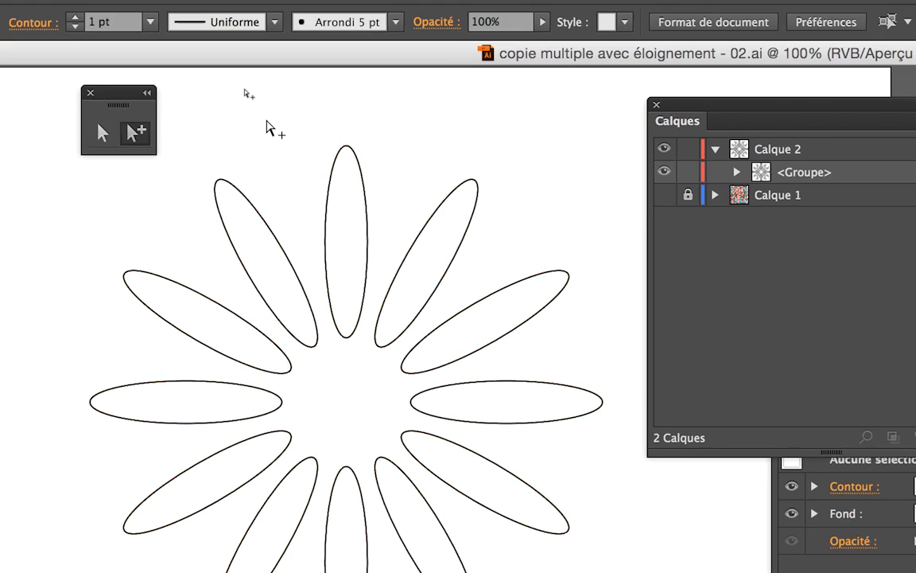
left_click(264, 154)
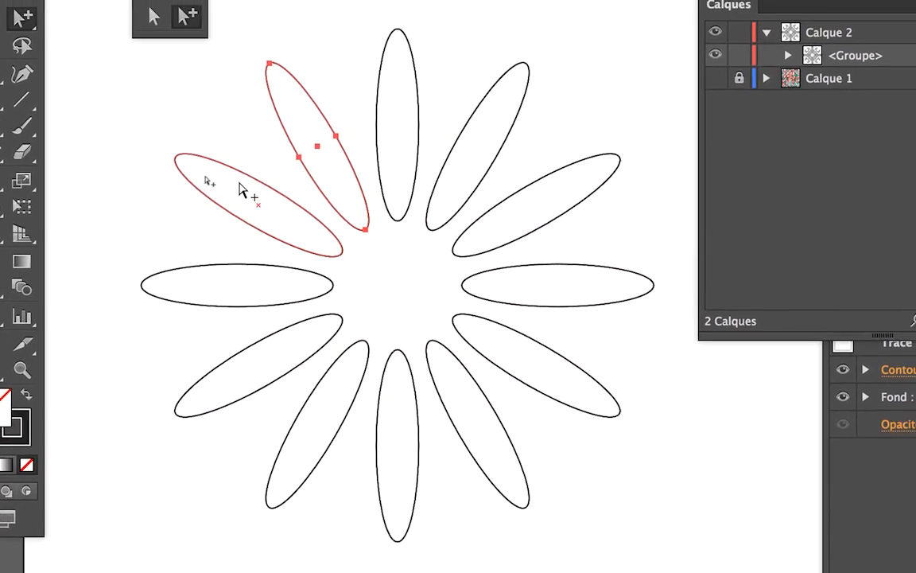
left_click(199, 237)
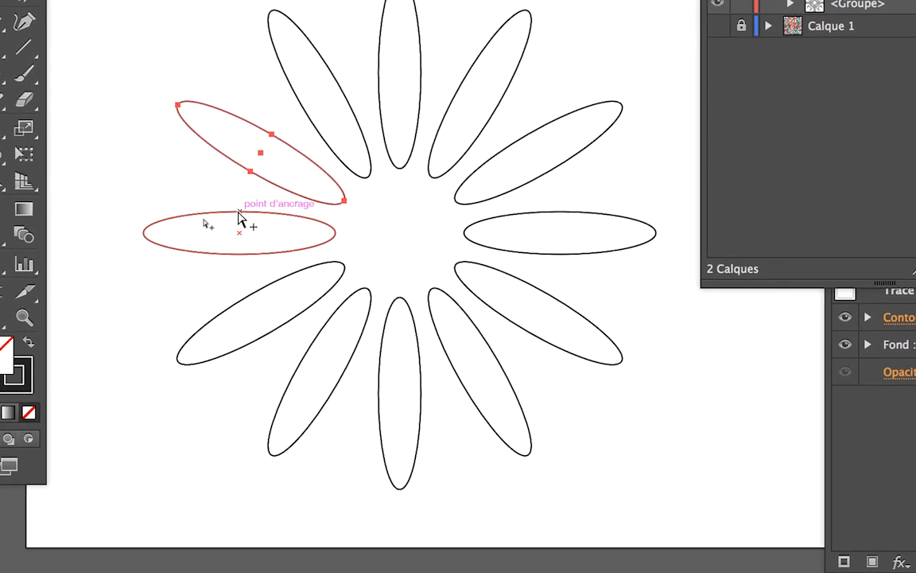
left_click(241, 223)
left_click(263, 301)
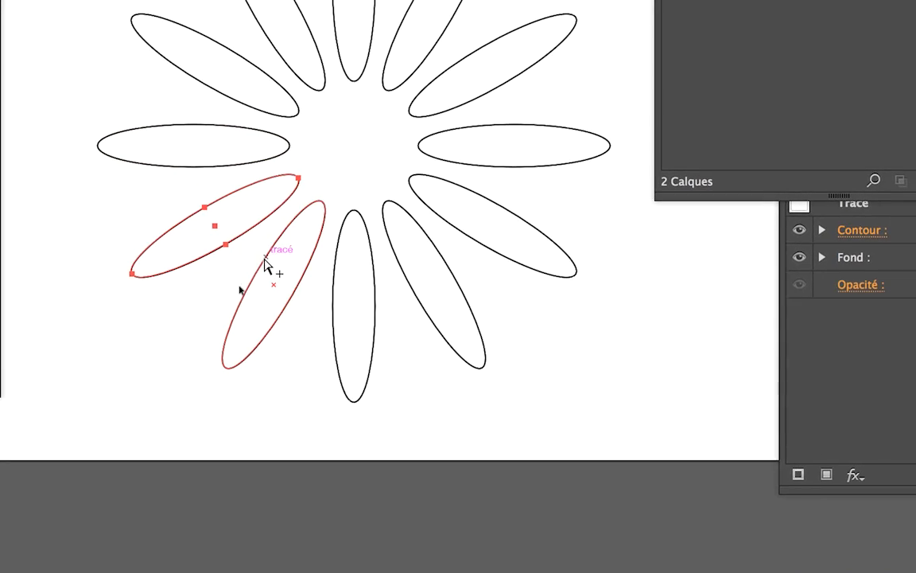
left_click(306, 294)
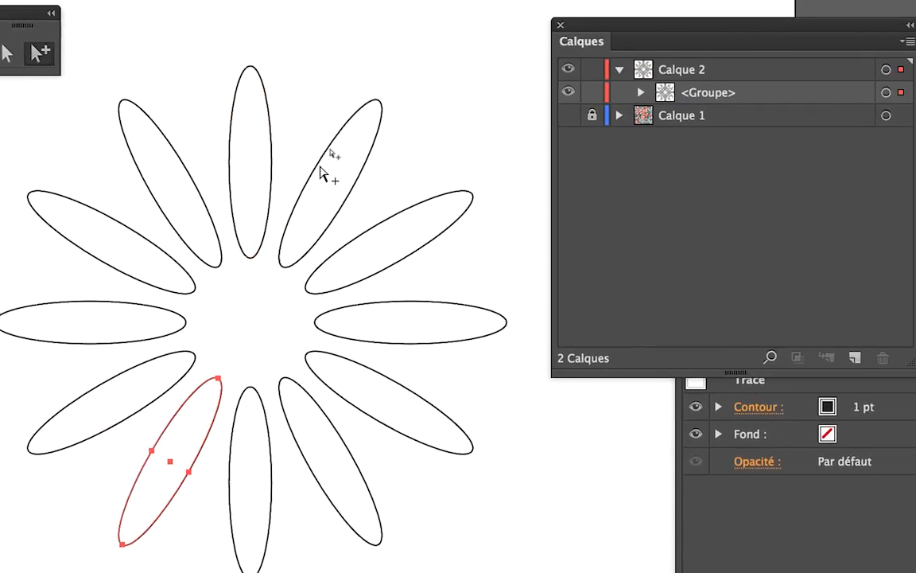
left_click(328, 157)
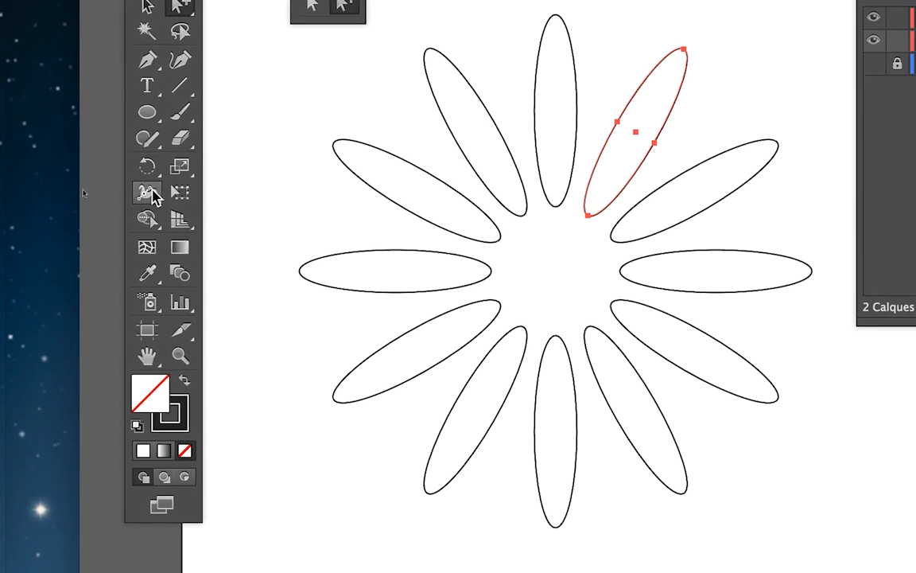
Detach the Width tool group as a floating panel and warp the sides of the selected petal with the Warp tool (Déformation).
left_click(152, 193)
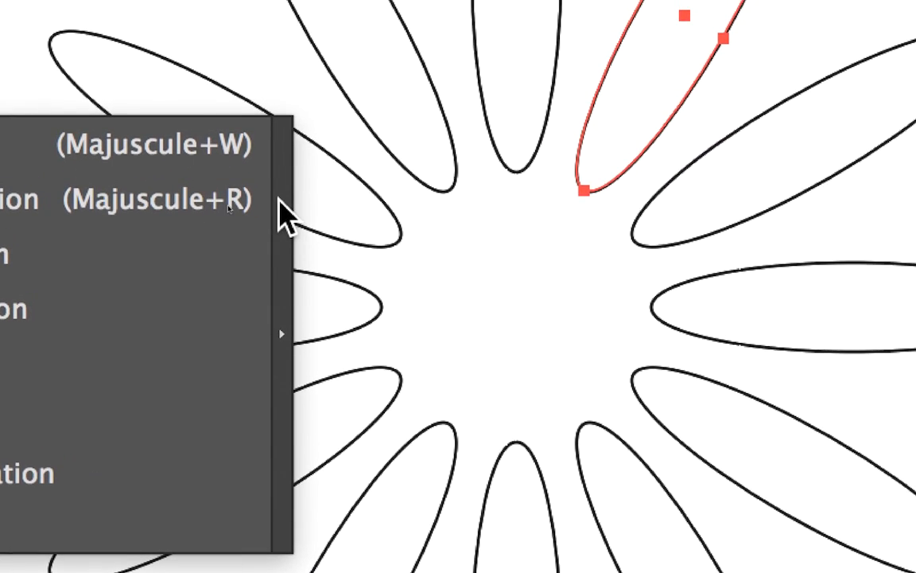
left_click(282, 214)
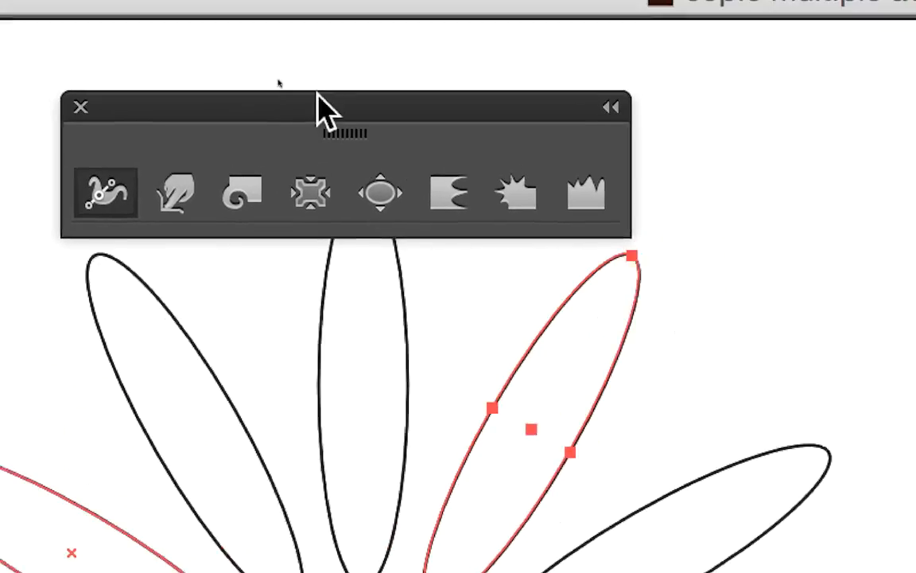
left_click_drag(317, 91, 323, 90)
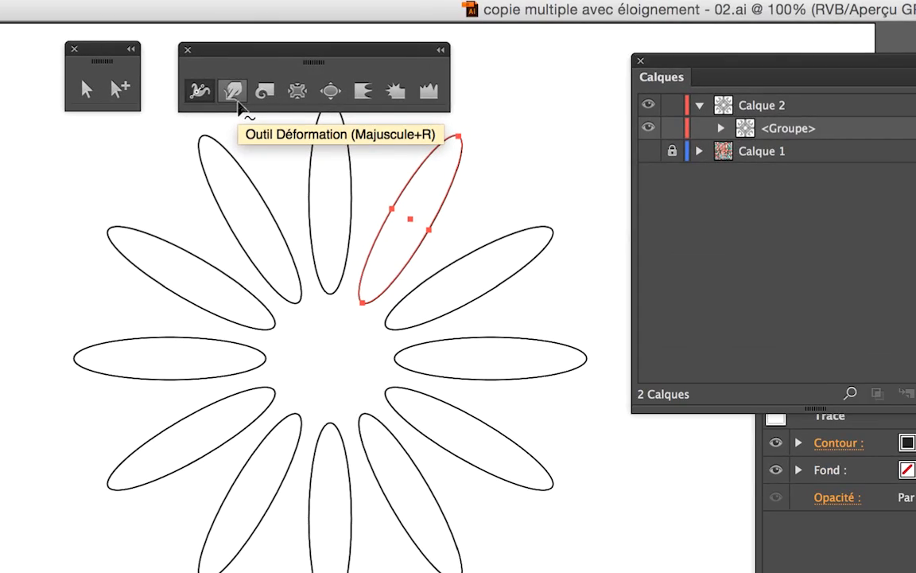
left_click(238, 101)
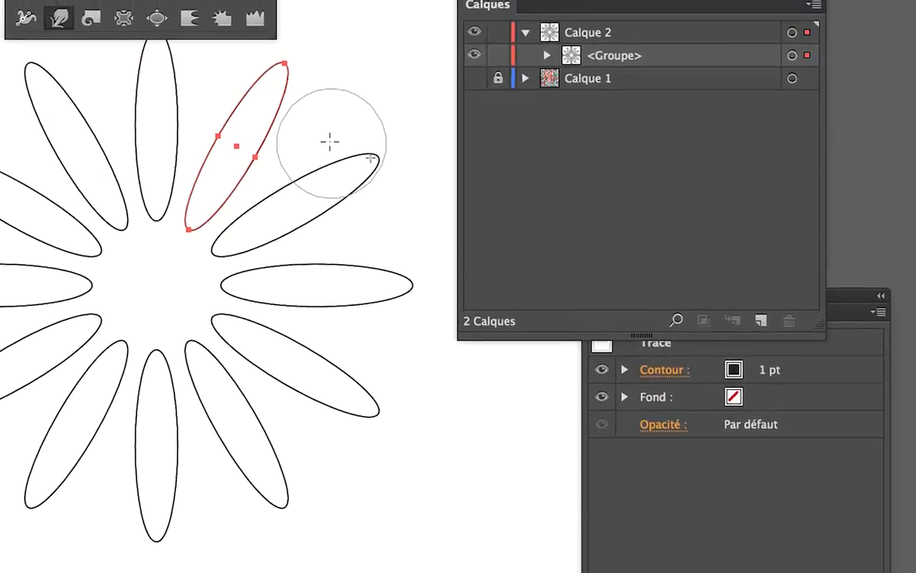
mouse_move(276, 146)
left_mouse_down()
mouse_move(196, 166)
mouse_move(190, 143)
mouse_move(318, 160)
left_mouse_up()
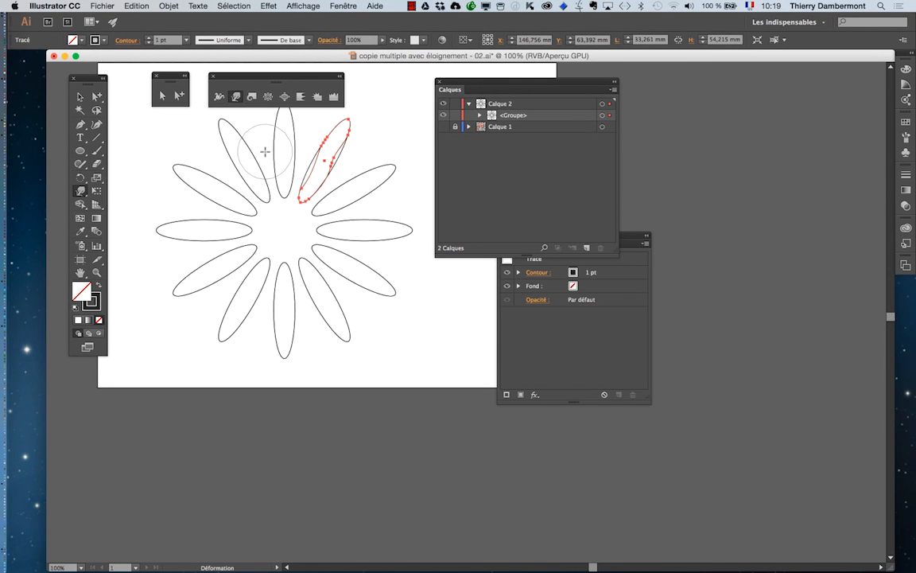
Move the Calques panel clear of the artwork, enlarge it and expand the flower group down to its last petal subgroup.
left_click_drag(517, 84, 714, 103)
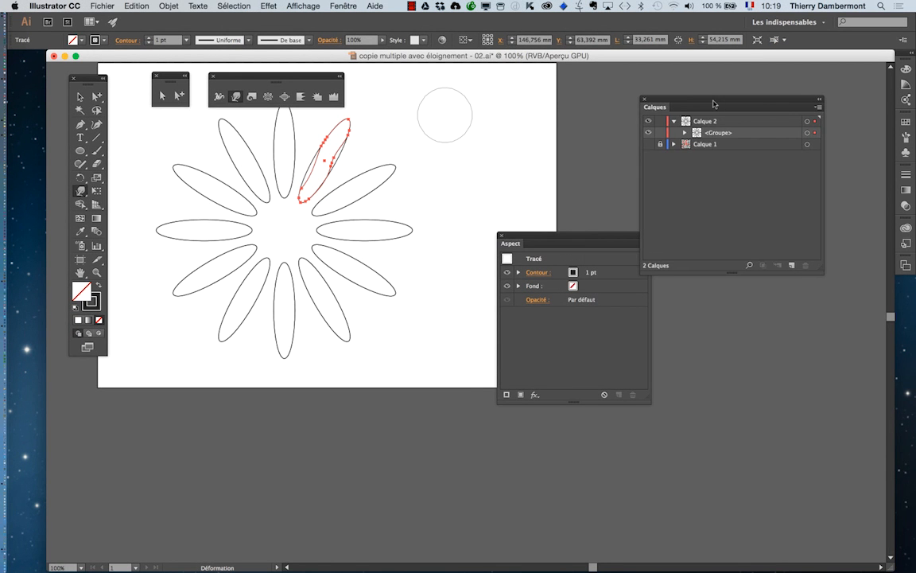
left_click(684, 133)
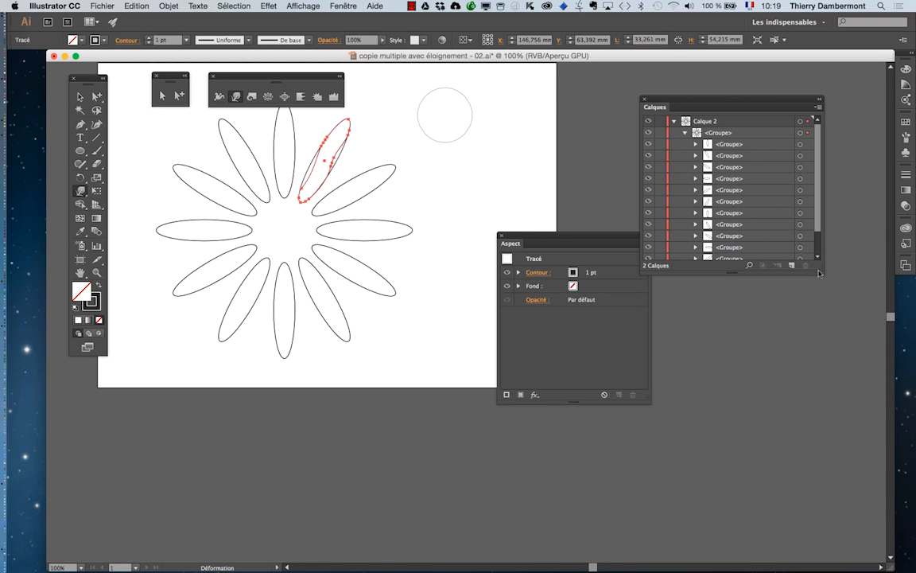
left_click_drag(822, 273, 831, 419)
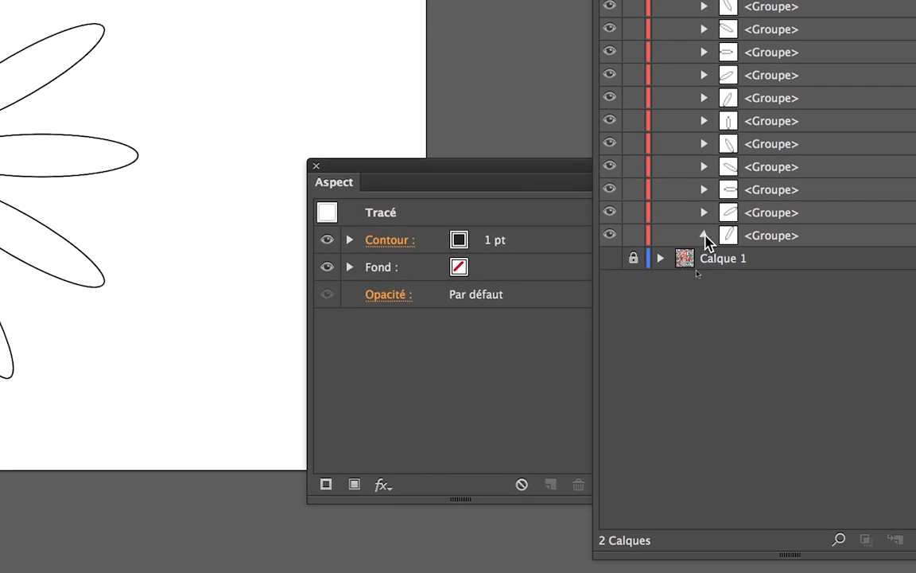
left_click(705, 236)
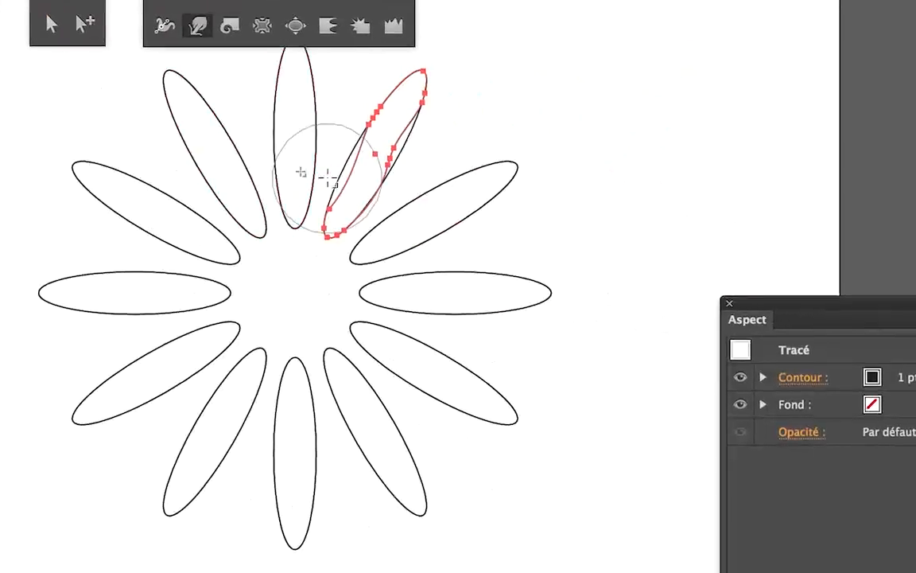
Remove the undistorted ellipse outline overlapping the warped petal, using the Group Selection tool, and select the warped path.
scroll(601, 282, "up", 2)
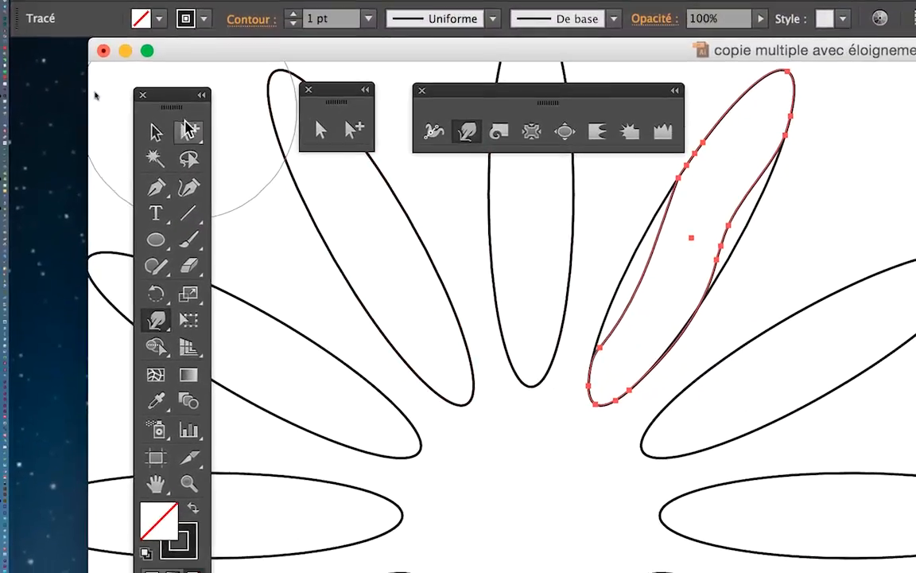
left_click(125, 124)
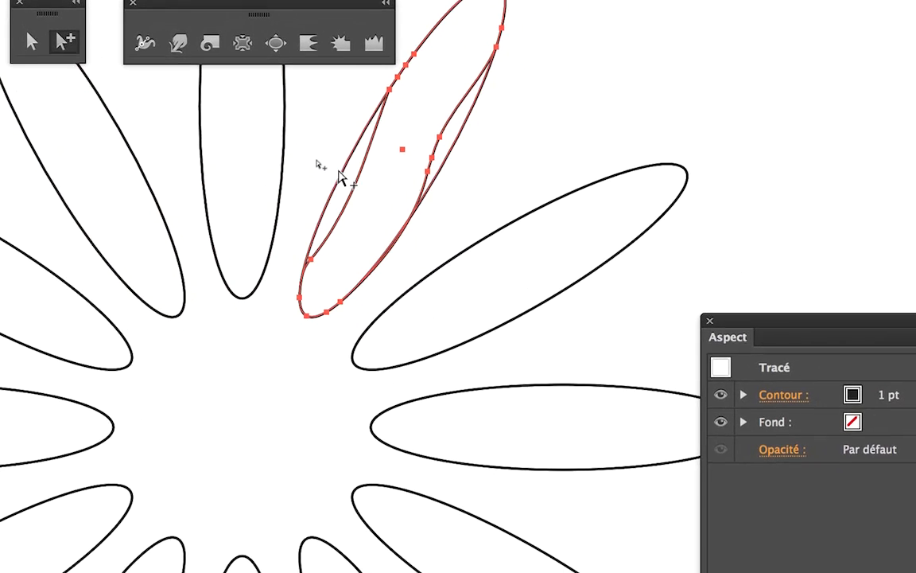
left_click(340, 176)
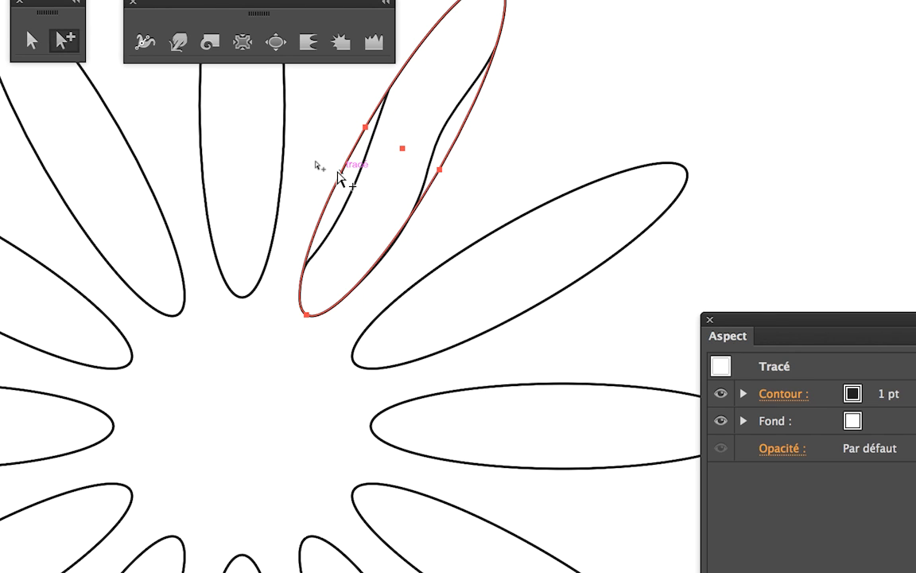
left_click(319, 151)
left_click(345, 166)
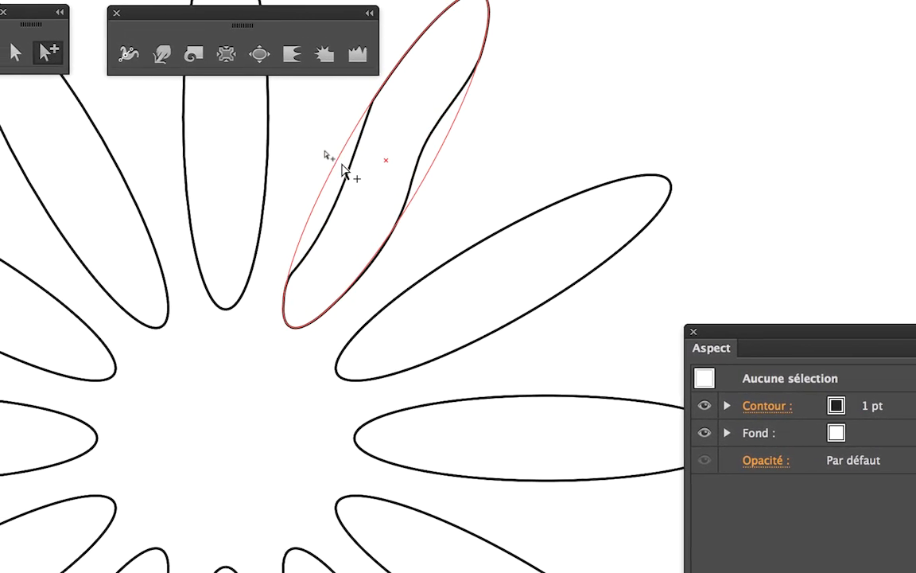
left_click(342, 165)
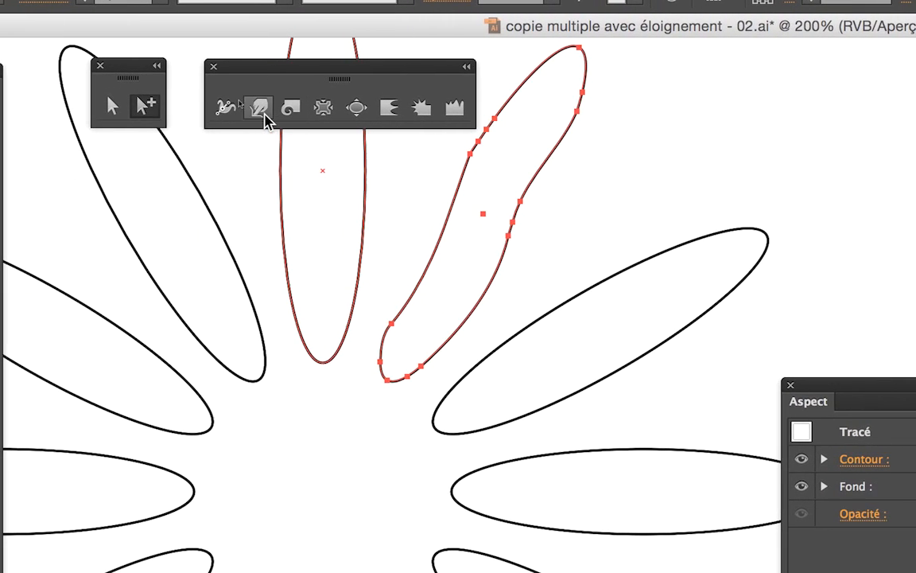
Reshape both long edges of the selected petal with further strokes of the Warp tool.
left_click(247, 110)
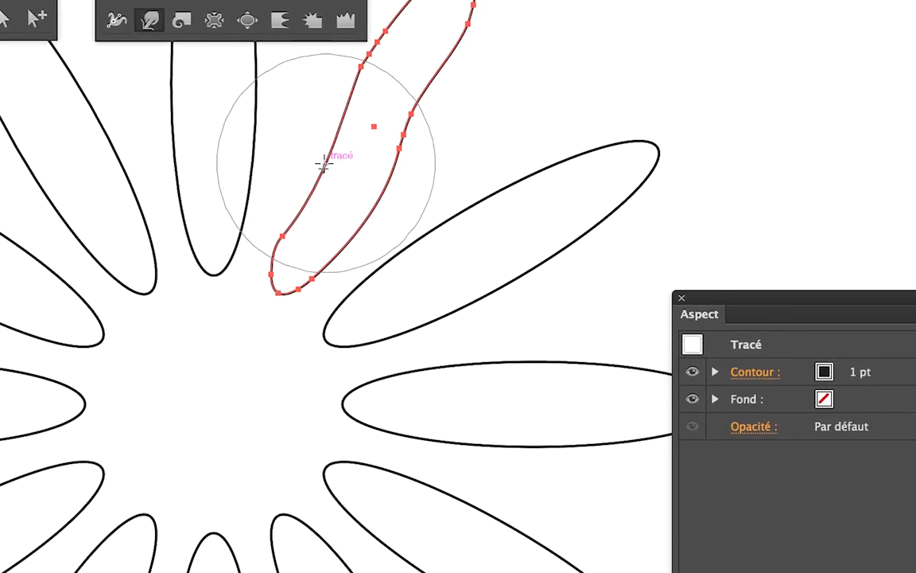
mouse_move(335, 173)
left_mouse_down()
mouse_move(314, 143)
mouse_move(397, 166)
left_mouse_up()
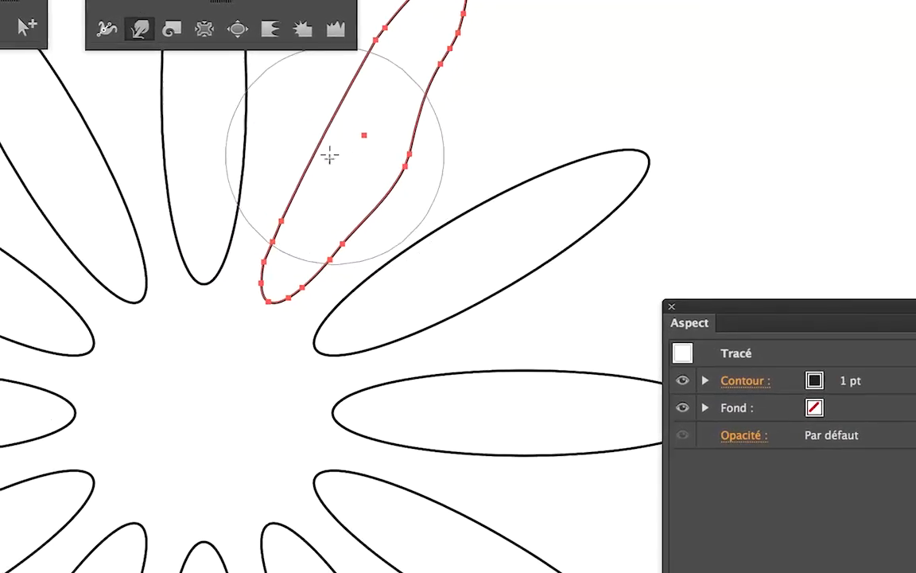
mouse_move(330, 154)
left_mouse_down()
mouse_move(306, 148)
mouse_move(313, 161)
mouse_move(298, 146)
mouse_move(307, 147)
left_mouse_up()
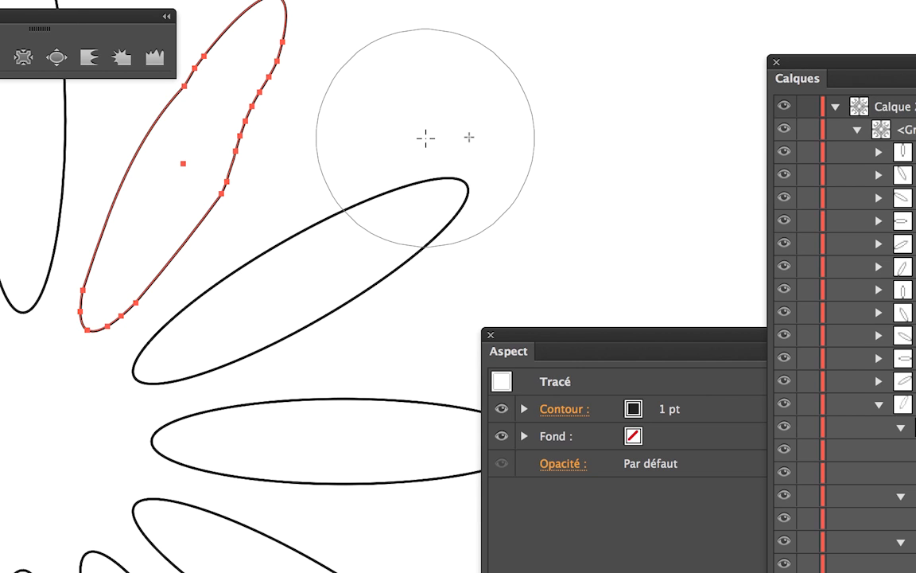
Reduce the Warp tool's brush width and height in its tool options.
key("shift+r")
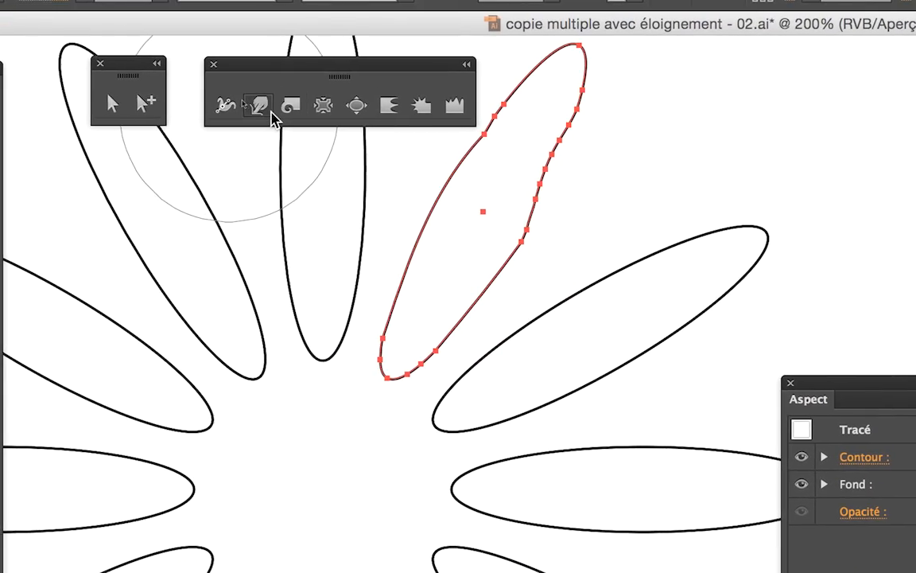
double_click(268, 112)
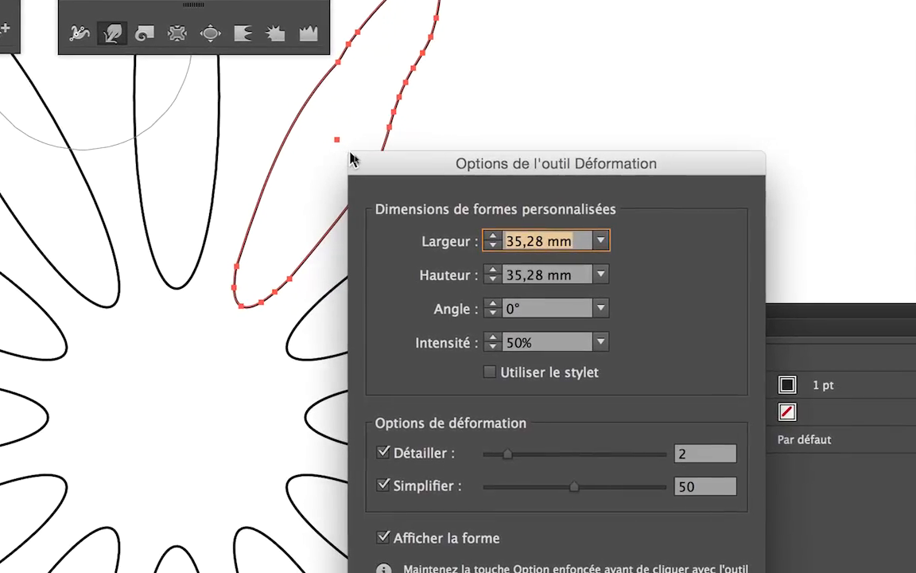
left_click_drag(361, 161, 370, 89)
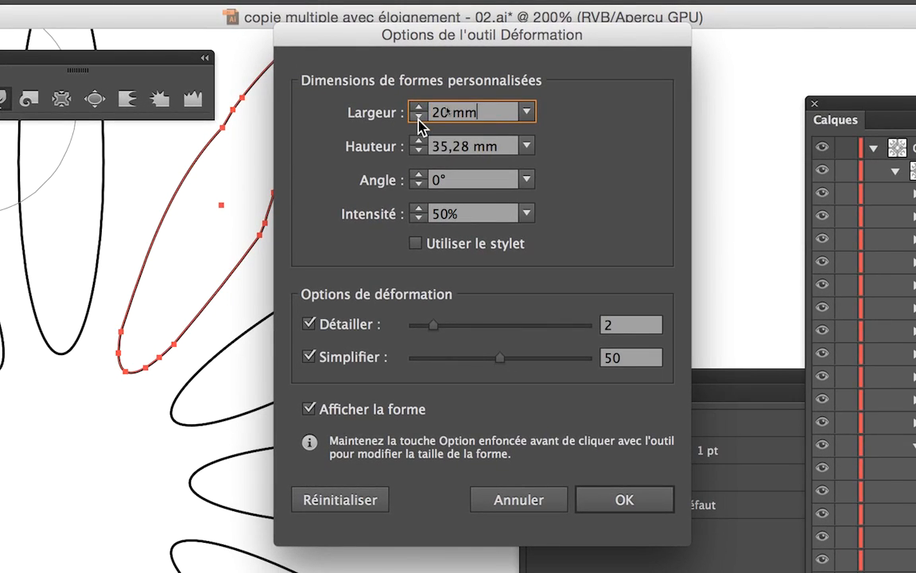
key("Tab")
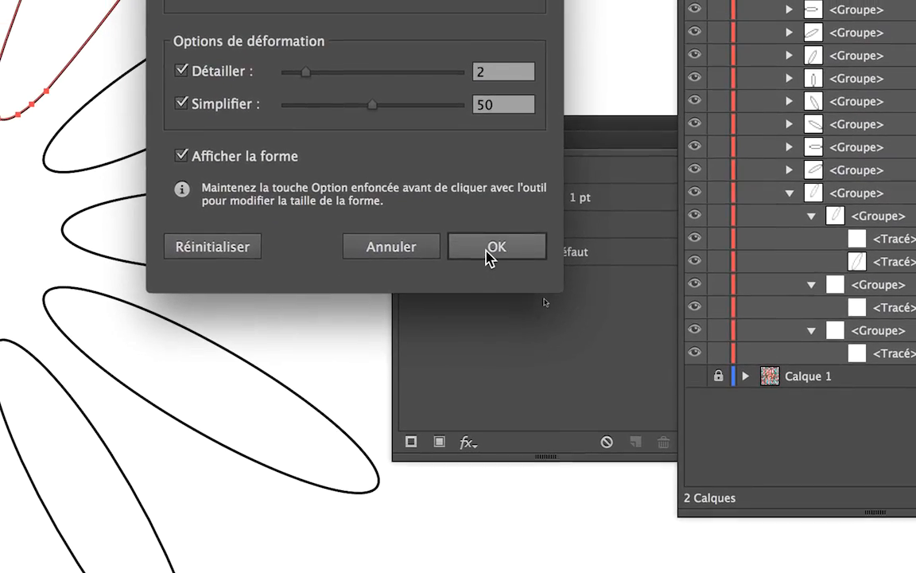
left_click(493, 248)
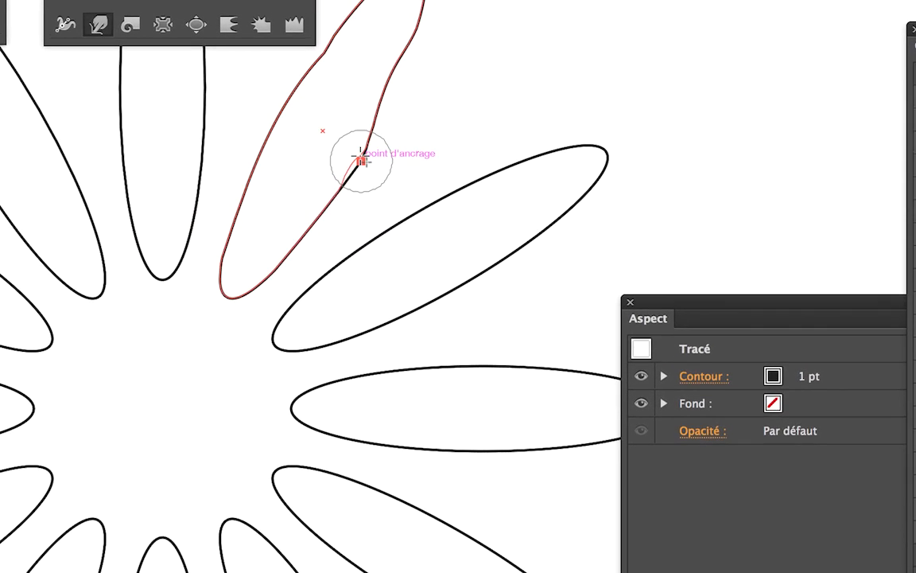
Push several small dents and bulges into both edges of the selected petal with the smaller Warp brush.
left_click_drag(355, 137, 345, 143)
mouse_move(369, 96)
left_mouse_down()
mouse_move(375, 80)
mouse_move(357, 109)
mouse_move(366, 134)
left_mouse_up()
left_click_drag(284, 210, 292, 231)
mouse_move(333, 150)
left_mouse_down()
mouse_move(316, 167)
mouse_move(322, 181)
left_mouse_up()
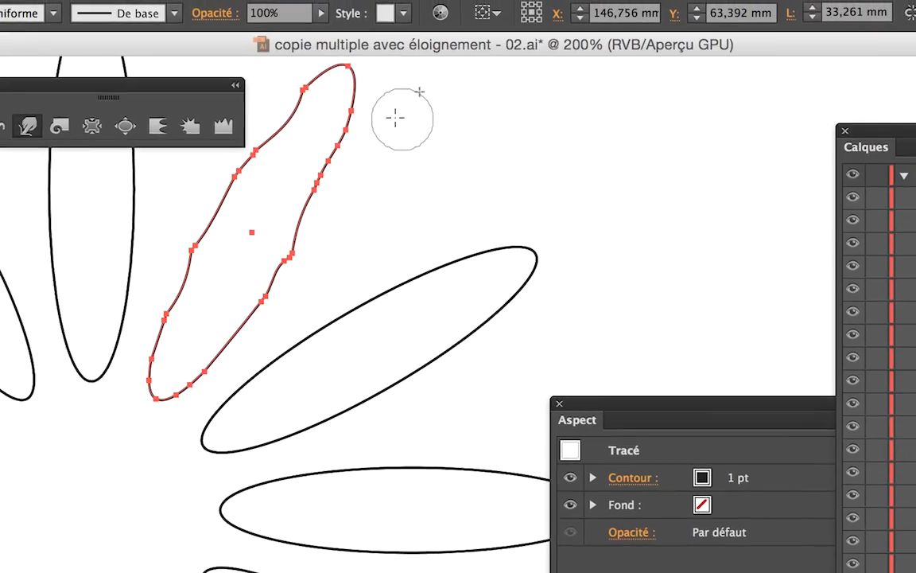
key("space")
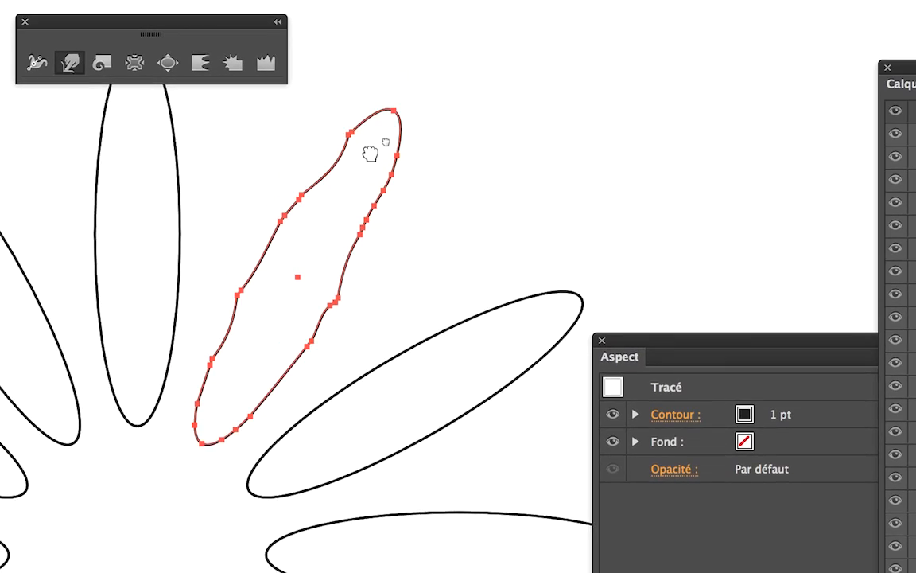